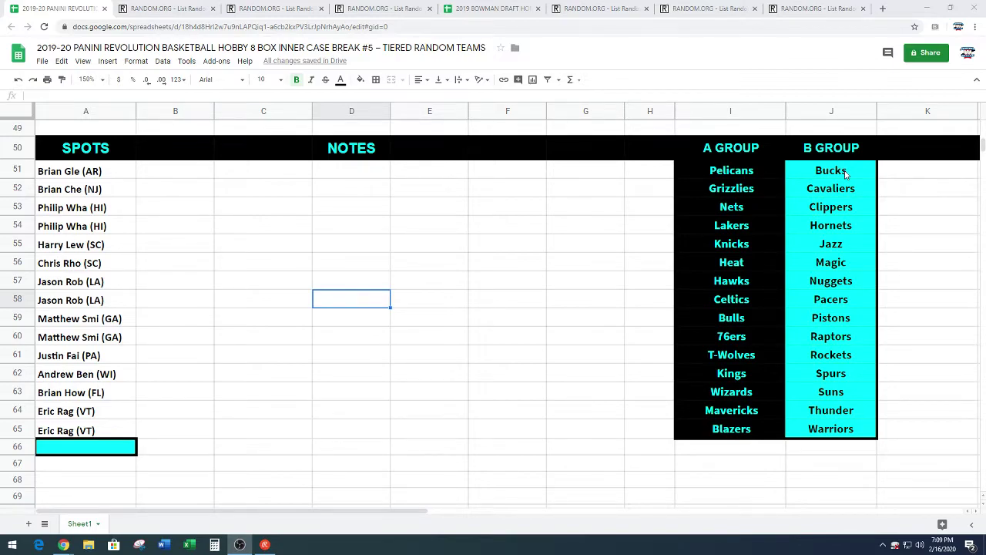
Step: Select the 15 B GROUP team names in J51:J65, Bucks through Warriors
{"action": "left_click_drag", "start_coordinate": [845, 174], "coordinate": [845, 428]}
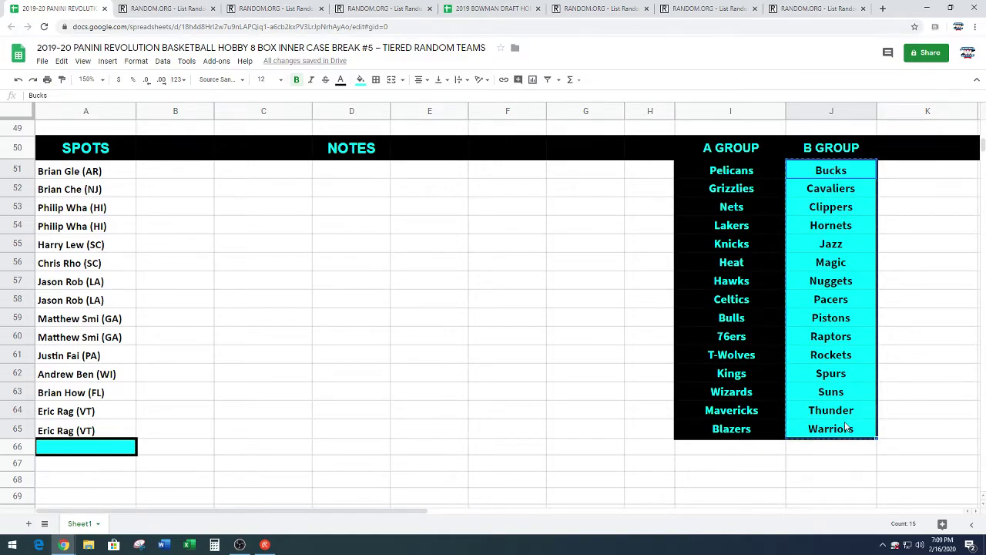
Step: Paste the 15 B GROUP teams into the List Randomizer and randomize them
{"action": "left_click", "coordinate": [166, 8]}
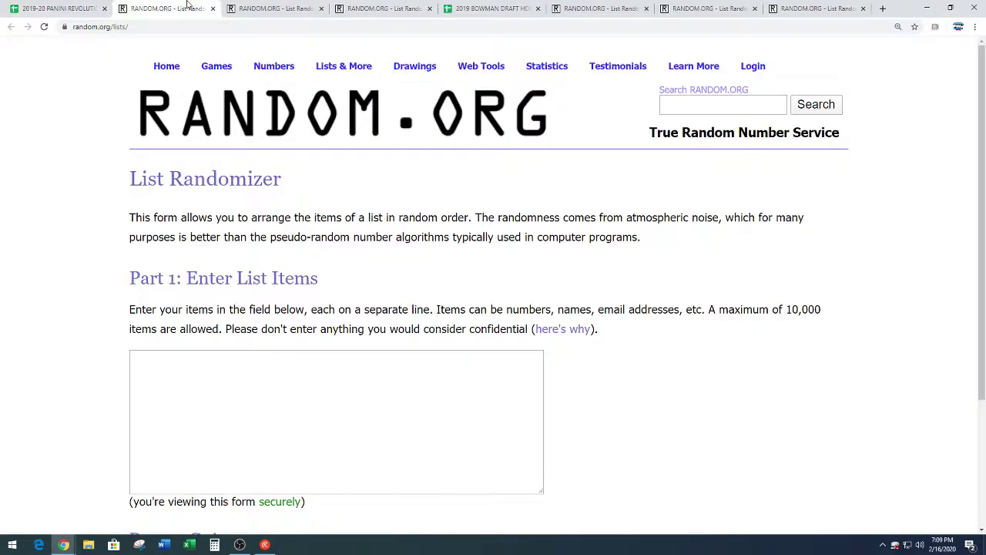
{"action": "scroll", "coordinate": [94, 264], "scroll_direction": "down", "scroll_amount": 1}
{"action": "right_click", "coordinate": [137, 266]}
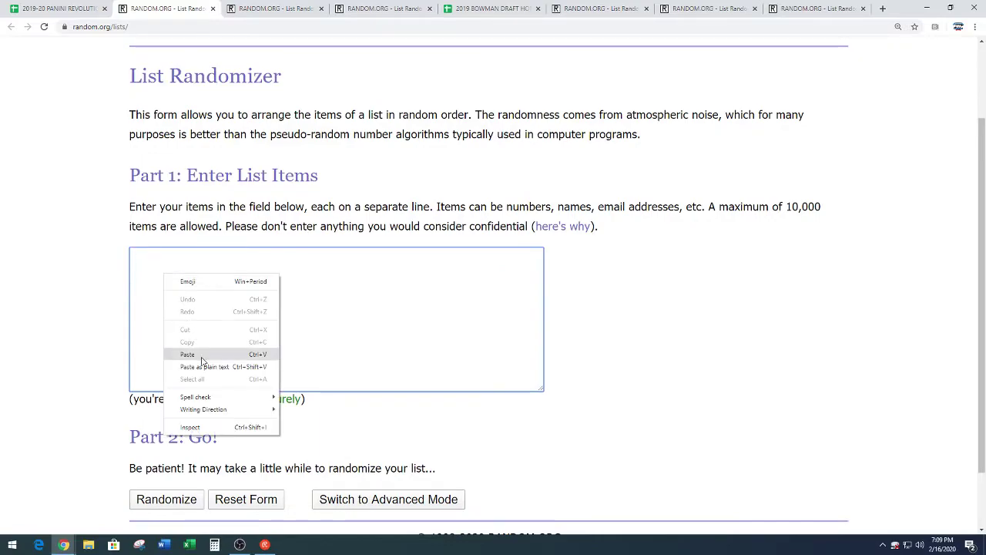
{"action": "left_click", "coordinate": [196, 357]}
{"action": "scroll", "coordinate": [92, 485], "scroll_direction": "down", "scroll_amount": 1}
{"action": "left_click", "coordinate": [158, 429]}
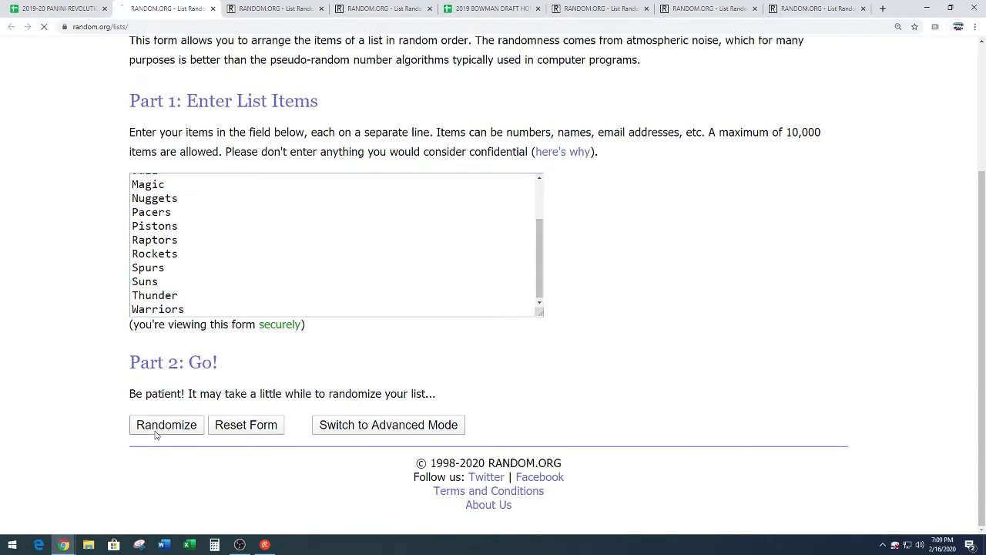
Step: Reshuffle the B GROUP list until it has been randomized seven times
{"action": "scroll", "coordinate": [62, 367], "scroll_direction": "down", "scroll_amount": 2}
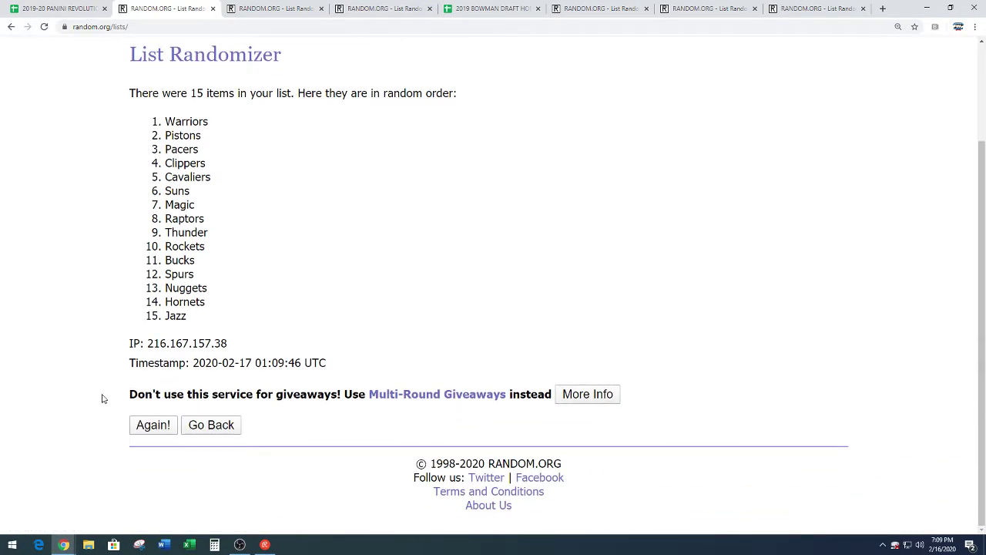
{"action": "scroll", "coordinate": [44, 343], "scroll_direction": "down", "scroll_amount": 2}
{"action": "left_click", "coordinate": [137, 433]}
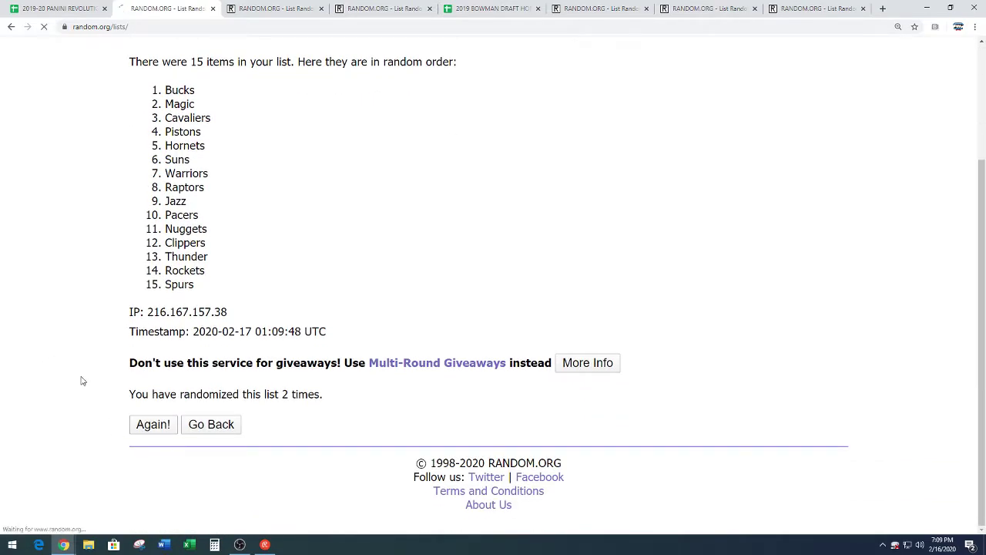
{"action": "scroll", "coordinate": [82, 375], "scroll_direction": "down", "scroll_amount": 2}
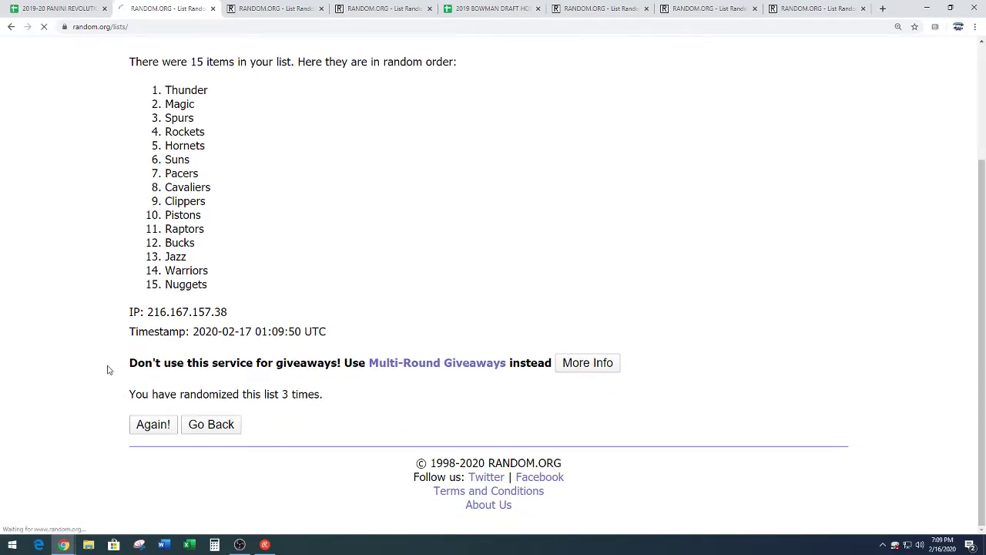
{"action": "scroll", "coordinate": [107, 369], "scroll_direction": "down", "scroll_amount": 2}
{"action": "left_click", "coordinate": [148, 426]}
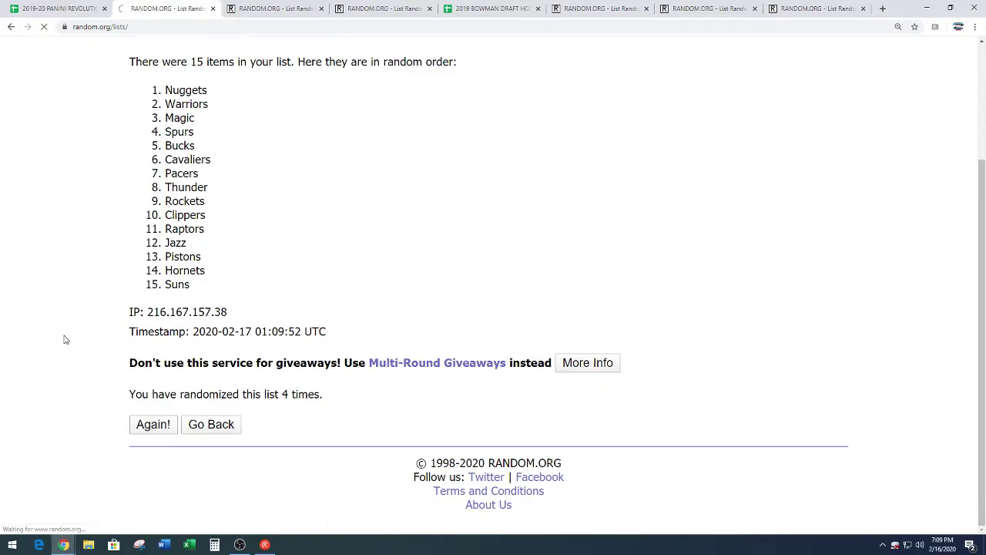
{"action": "left_click", "coordinate": [150, 423]}
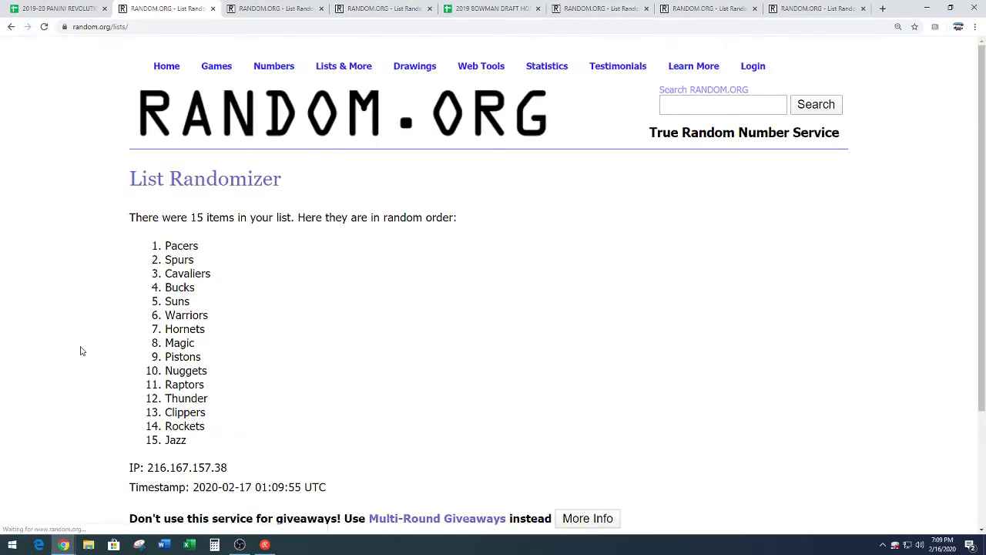
{"action": "scroll", "coordinate": [80, 350], "scroll_direction": "down", "scroll_amount": 2}
{"action": "scroll", "coordinate": [81, 351], "scroll_direction": "down", "scroll_amount": 1}
{"action": "left_click", "coordinate": [146, 424]}
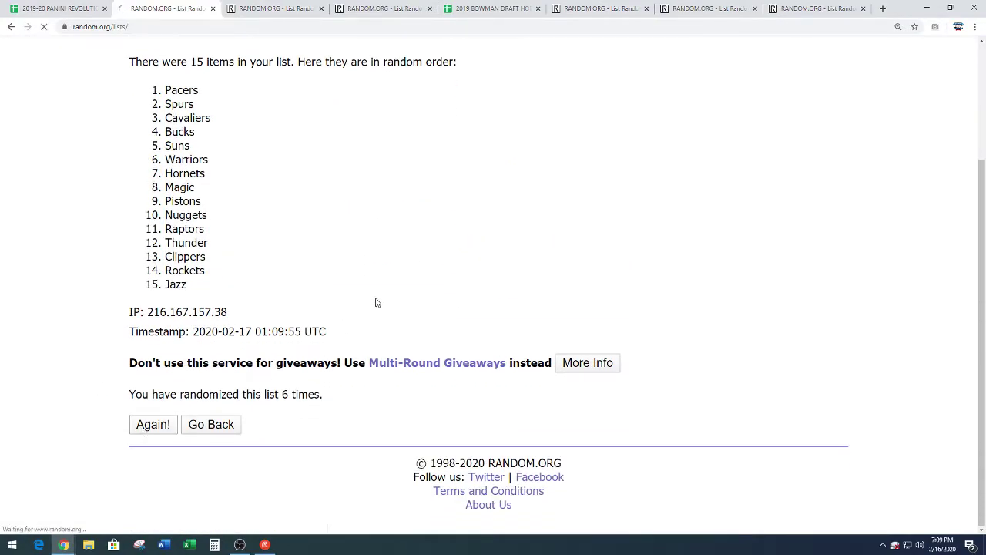
{"action": "scroll", "coordinate": [394, 307], "scroll_direction": "down", "scroll_amount": 1}
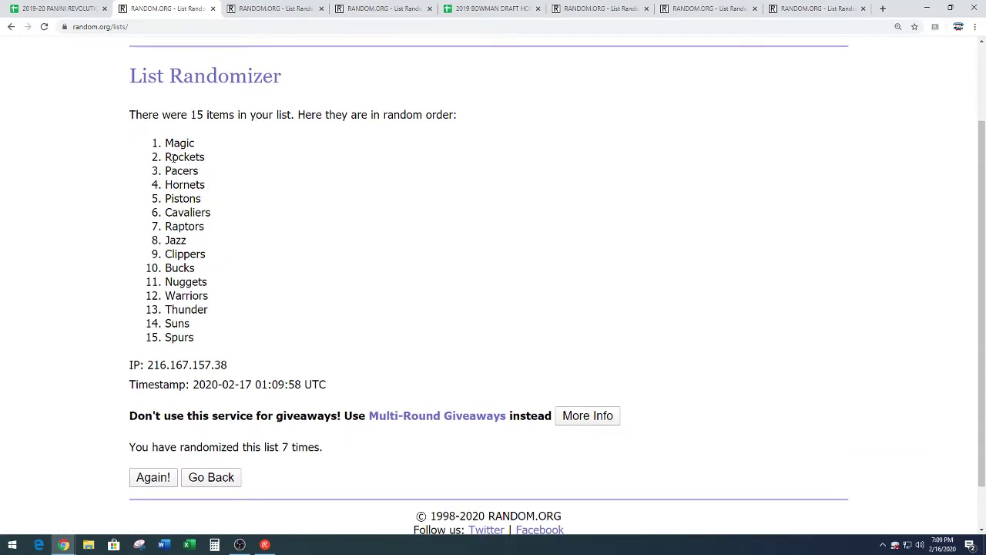
Step: Copy the final shuffled B GROUP order, Magic through Spurs
{"action": "left_click_drag", "start_coordinate": [170, 143], "coordinate": [223, 340]}
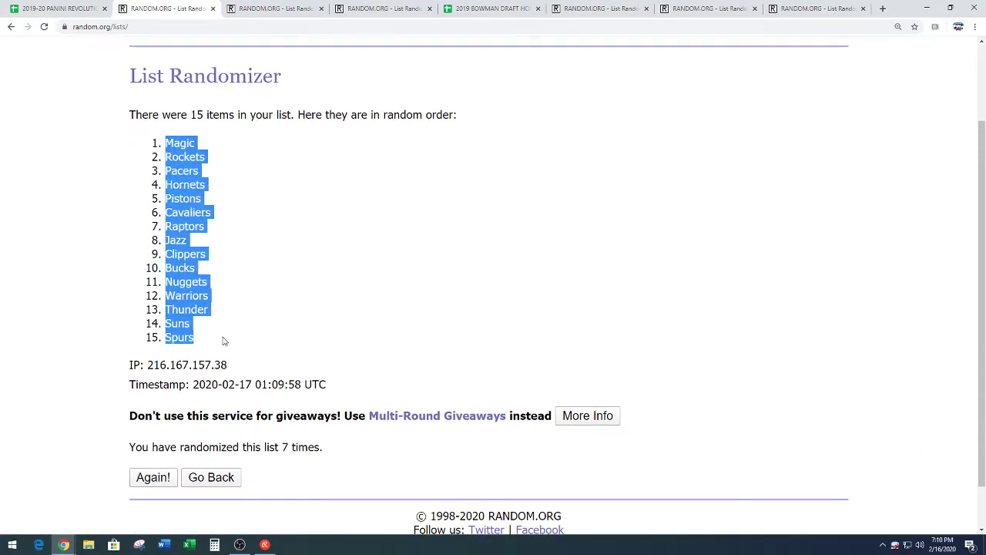
{"action": "right_click", "coordinate": [189, 295]}
{"action": "left_click", "coordinate": [199, 300]}
{"action": "left_click", "coordinate": [285, 437]}
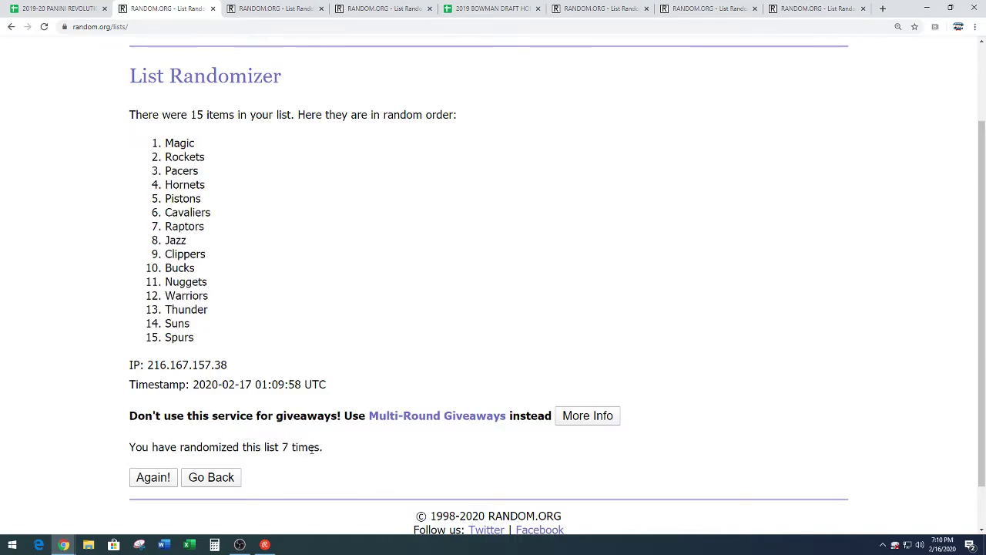
{"action": "left_click_drag", "start_coordinate": [282, 446], "coordinate": [324, 451]}
{"action": "left_click", "coordinate": [335, 355]}
Step: Paste the shuffled B GROUP teams into C1:C15 beside the logo
{"action": "left_click", "coordinate": [70, 11]}
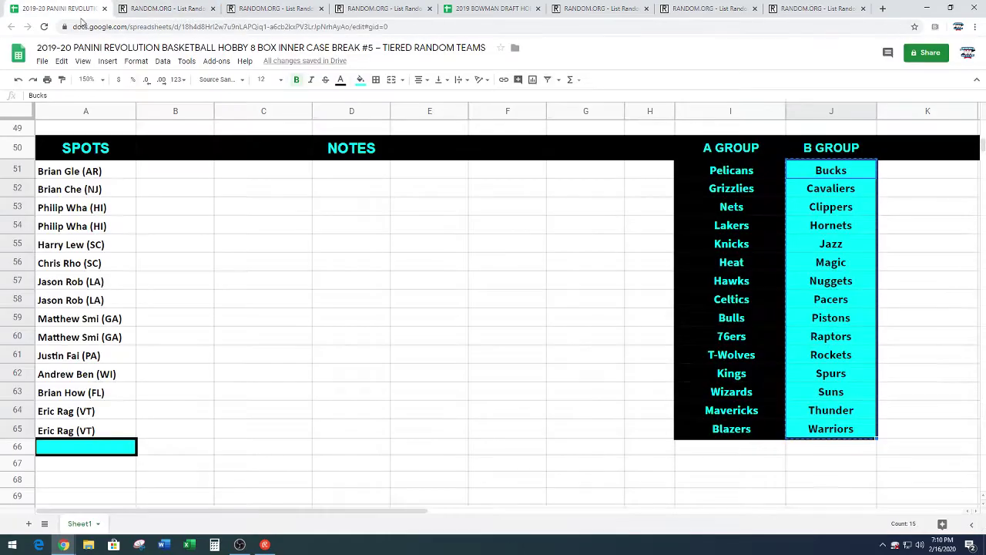
{"action": "scroll", "coordinate": [238, 315], "scroll_direction": "up", "scroll_amount": 15}
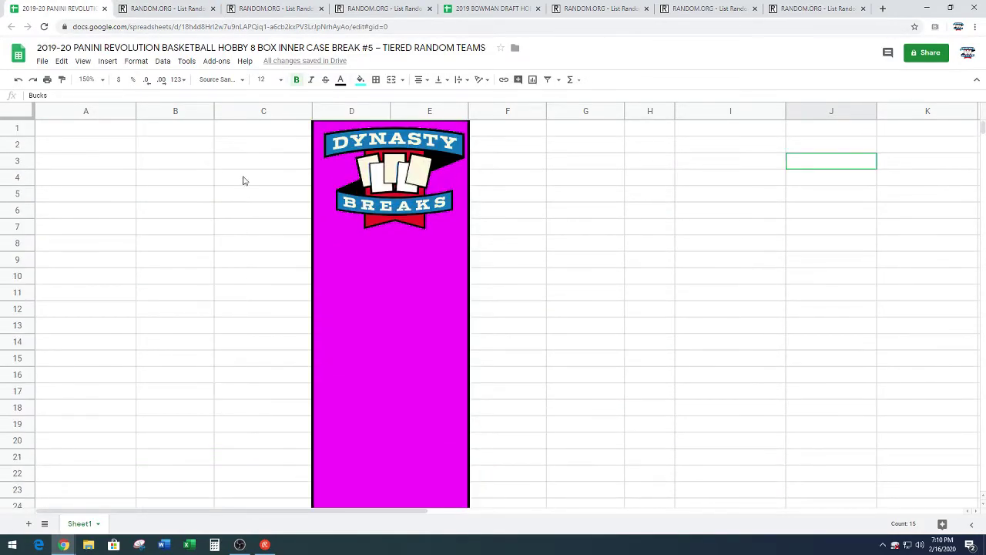
{"action": "left_click", "coordinate": [240, 134]}
{"action": "key", "text": "ctrl+v"}
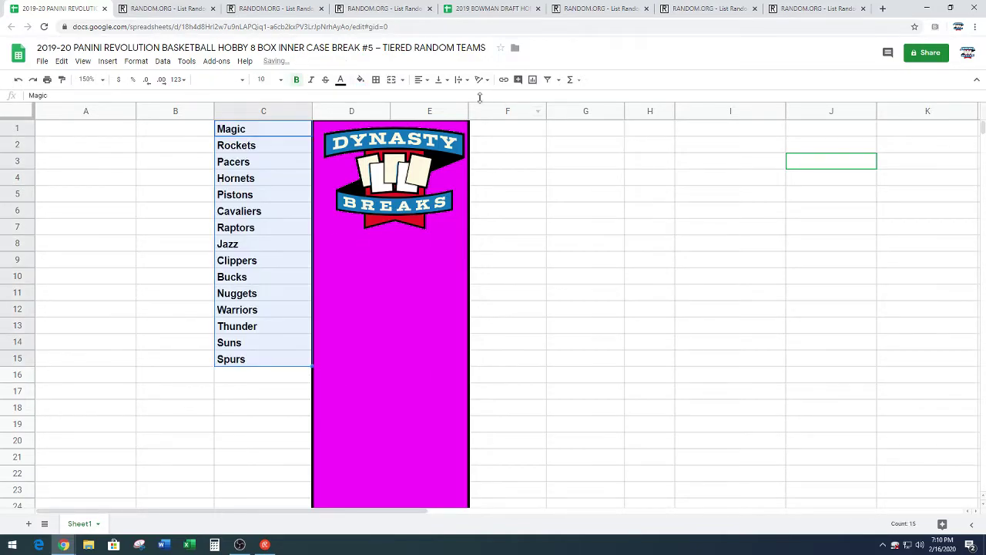
Step: Centre the C1:C15 team names horizontally and vertically
{"action": "left_click", "coordinate": [420, 80]}
{"action": "left_click", "coordinate": [436, 97]}
{"action": "left_click", "coordinate": [440, 79]}
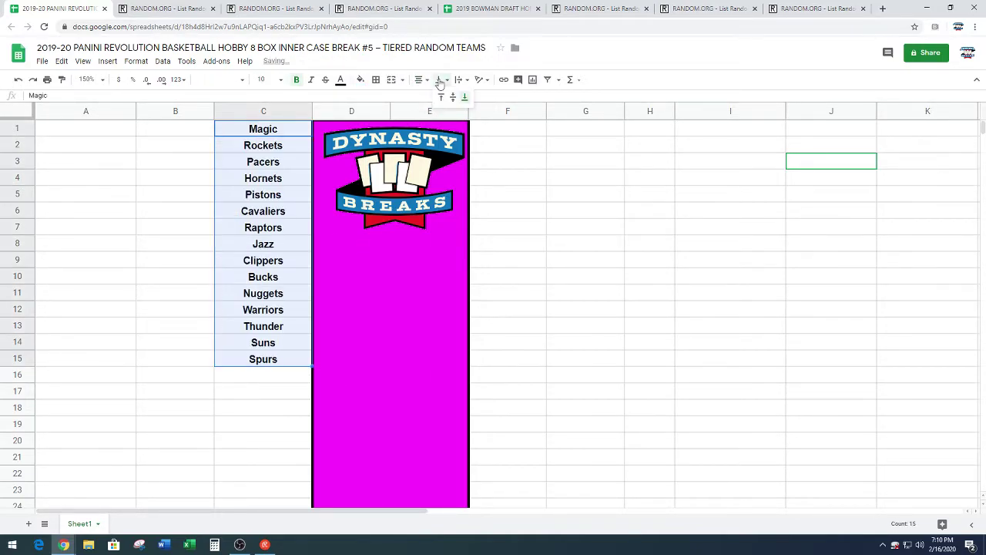
{"action": "left_click", "coordinate": [452, 96]}
{"action": "left_click", "coordinate": [529, 207]}
Step: Select the A GROUP team names in I51:I65
{"action": "scroll", "coordinate": [621, 400], "scroll_direction": "down", "scroll_amount": 5}
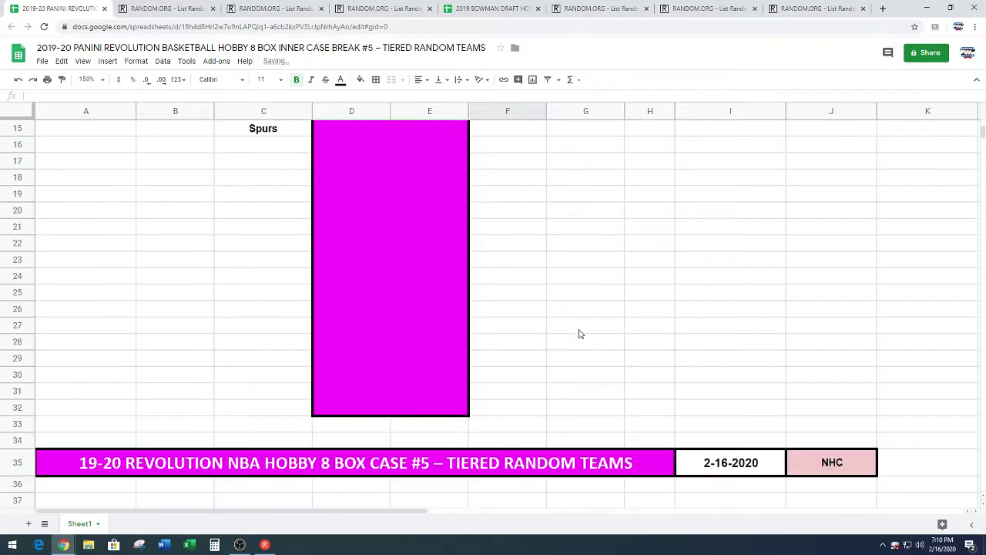
{"action": "scroll", "coordinate": [580, 334], "scroll_direction": "down", "scroll_amount": 10}
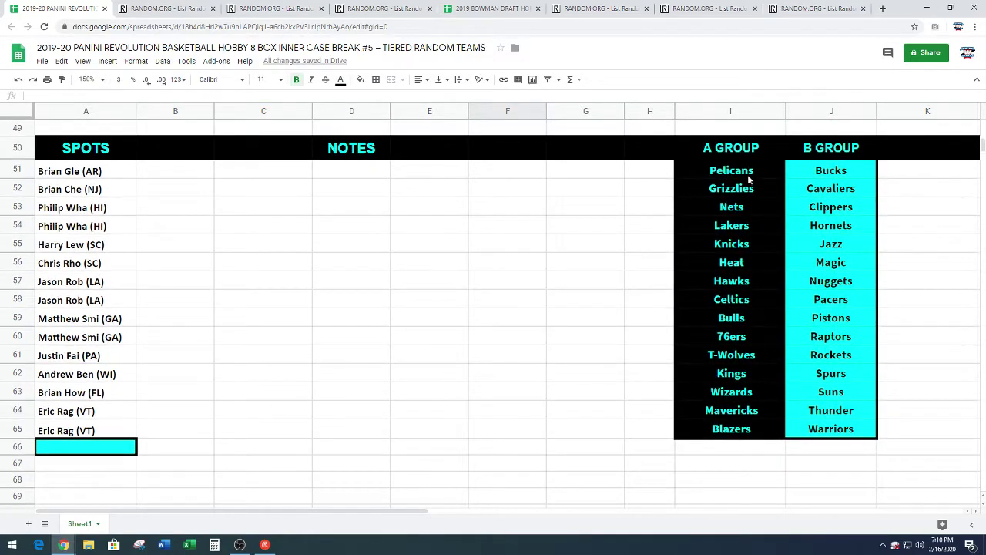
{"action": "left_click_drag", "start_coordinate": [748, 177], "coordinate": [742, 431]}
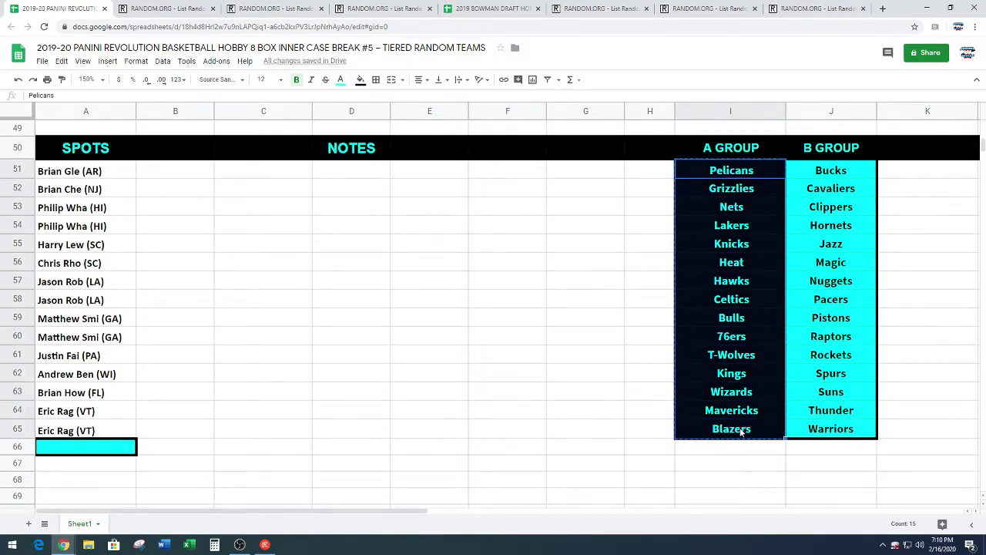
Step: Paste the 15 A GROUP teams into another List Randomizer and randomize them
{"action": "left_click", "coordinate": [279, 9]}
{"action": "scroll", "coordinate": [165, 260], "scroll_direction": "down", "scroll_amount": 3}
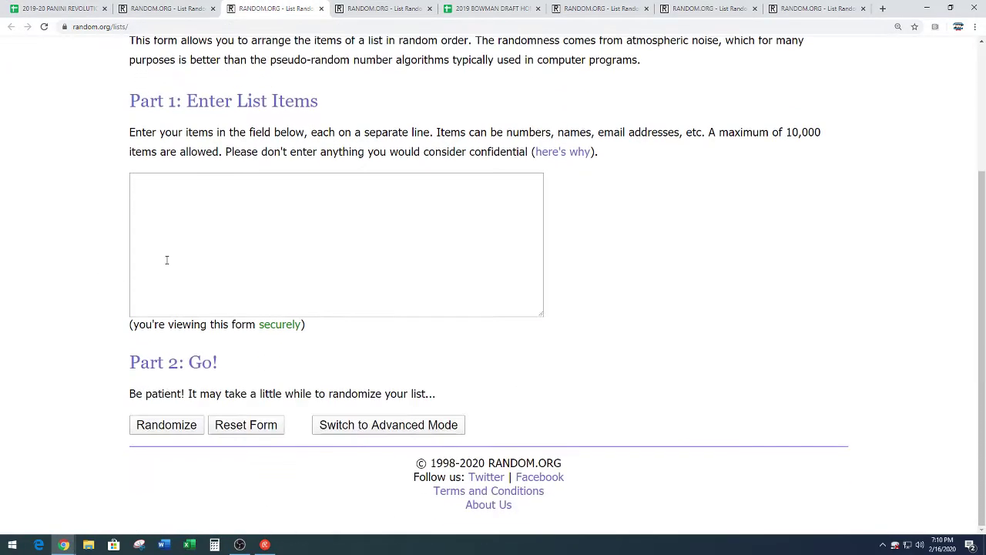
{"action": "right_click", "coordinate": [165, 261]}
{"action": "left_click", "coordinate": [189, 340]}
{"action": "left_click", "coordinate": [162, 422]}
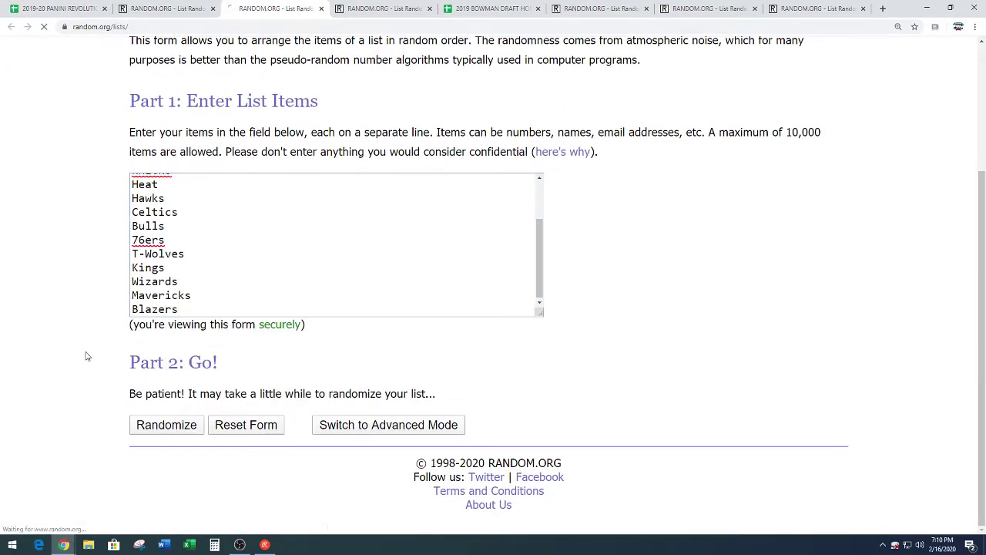
Step: Reshuffle the A GROUP list until it has been randomized seven times
{"action": "scroll", "coordinate": [83, 346], "scroll_direction": "down", "scroll_amount": 2}
{"action": "left_click", "coordinate": [152, 423]}
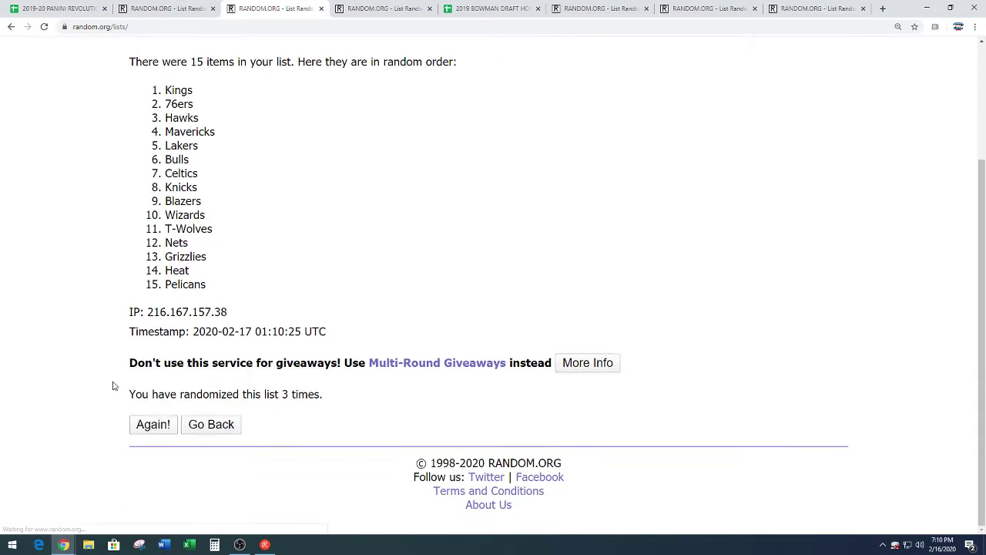
{"action": "left_click", "coordinate": [147, 424]}
{"action": "left_click", "coordinate": [142, 422]}
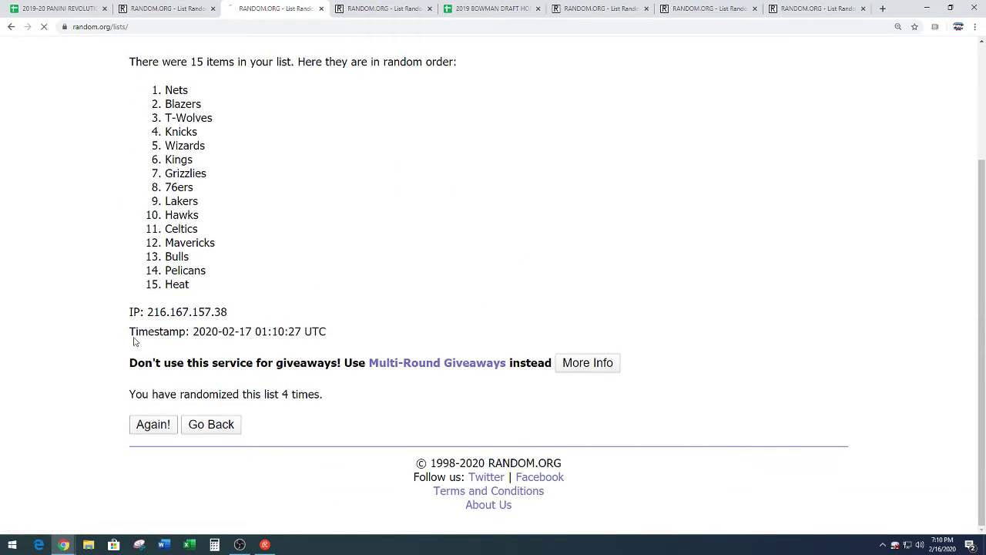
{"action": "left_click", "coordinate": [151, 424]}
{"action": "left_click", "coordinate": [141, 428]}
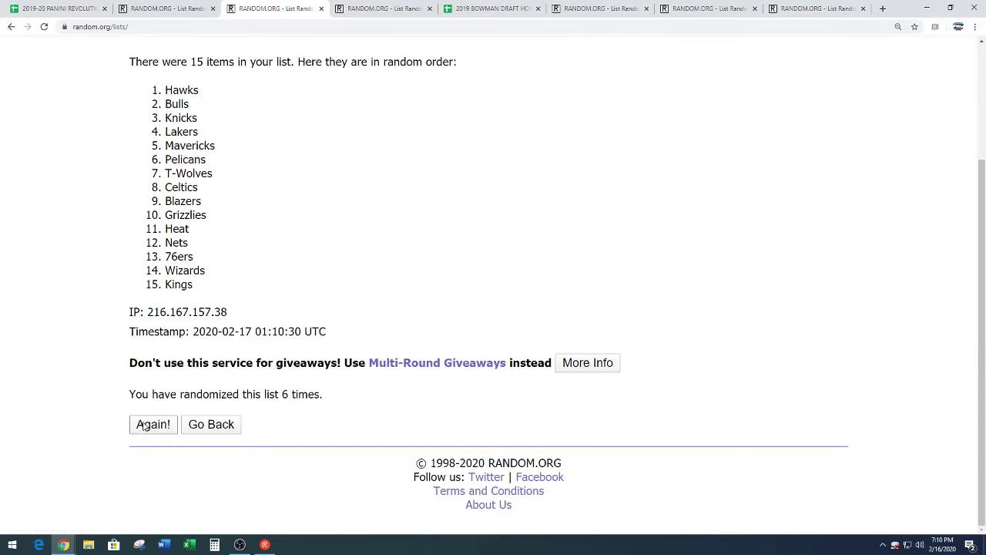
Step: Select the final order, T-Wolves through Mavericks, and check the 7-time randomization count
{"action": "scroll", "coordinate": [395, 229], "scroll_direction": "down", "scroll_amount": 1}
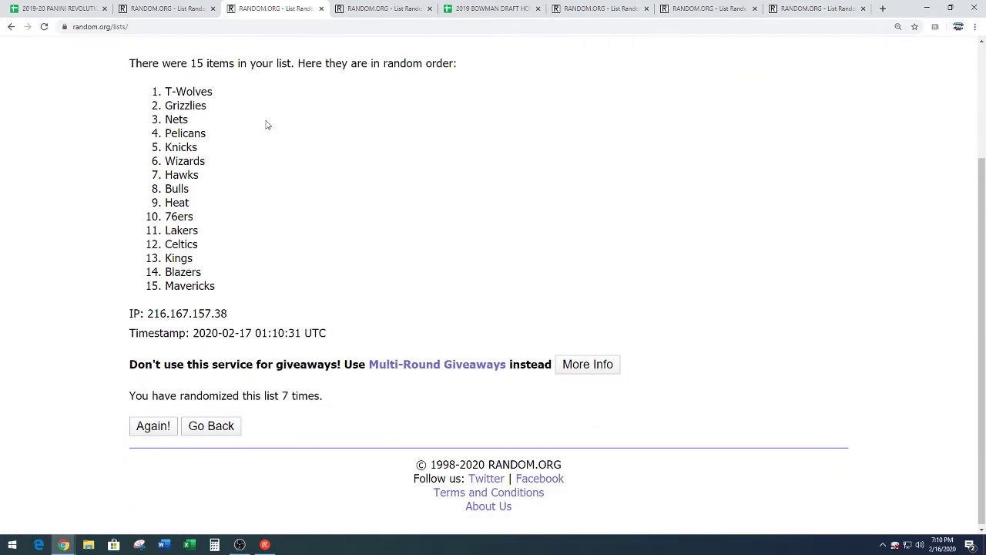
{"action": "left_click_drag", "start_coordinate": [167, 91], "coordinate": [222, 285]}
{"action": "left_click", "coordinate": [269, 279]}
{"action": "left_click_drag", "start_coordinate": [282, 397], "coordinate": [351, 403]}
{"action": "triple_click", "coordinate": [363, 297]}
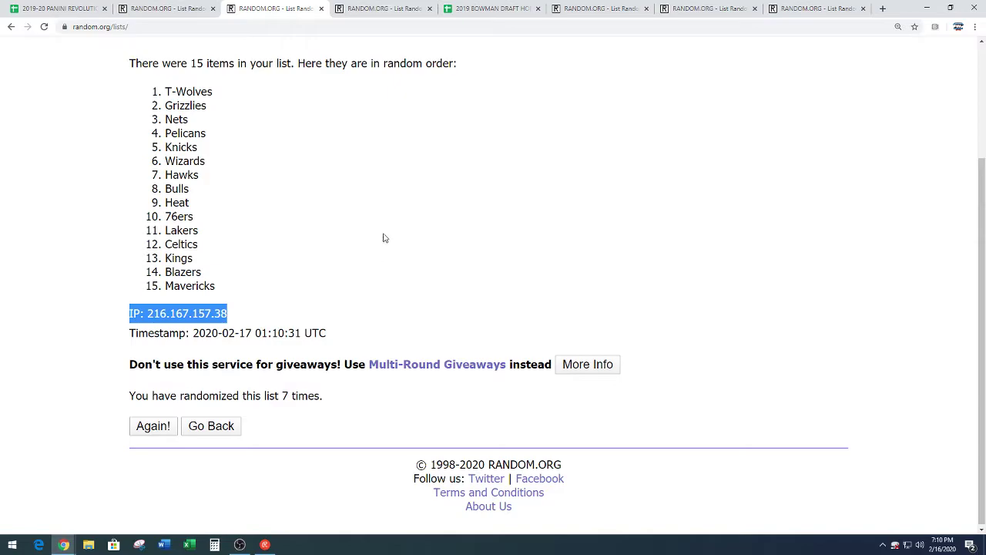
{"action": "left_click", "coordinate": [385, 237]}
Step: Paste T-Wolves through Mavericks into B1:B15, bold and centred
{"action": "left_click", "coordinate": [58, 8]}
{"action": "scroll", "coordinate": [273, 357], "scroll_direction": "up", "scroll_amount": 20}
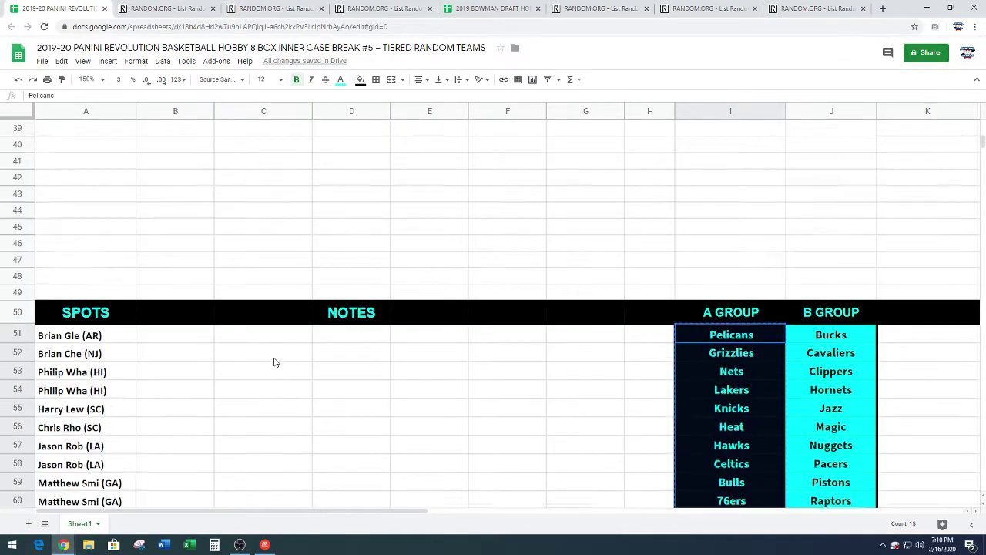
{"action": "left_click", "coordinate": [193, 136]}
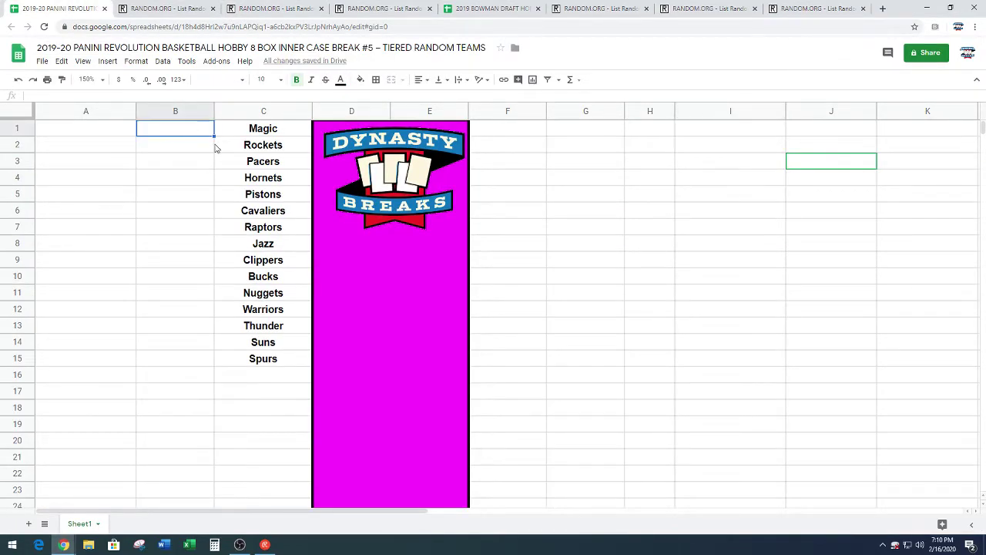
{"action": "key", "text": "ctrl+v"}
{"action": "key", "text": "ctrl+b"}
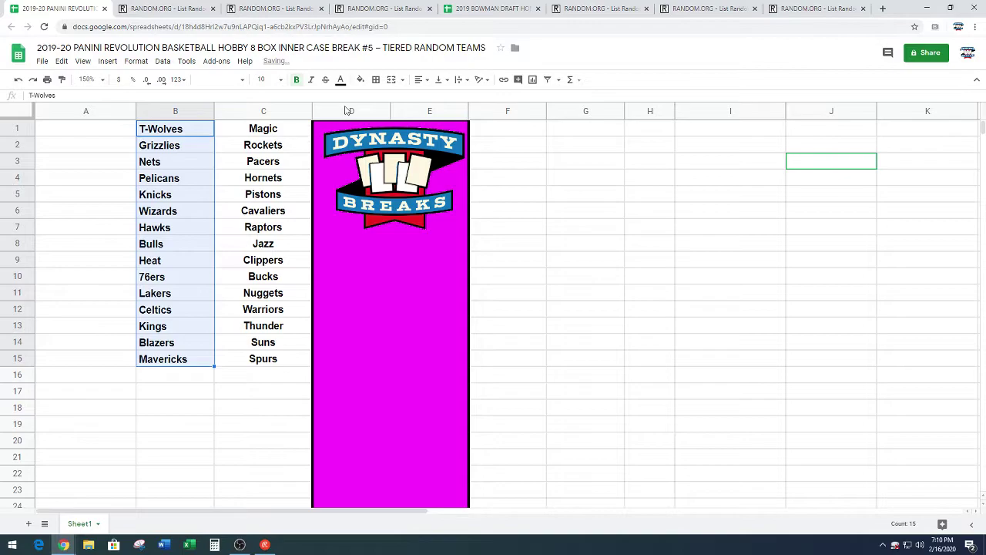
{"action": "left_click", "coordinate": [419, 81]}
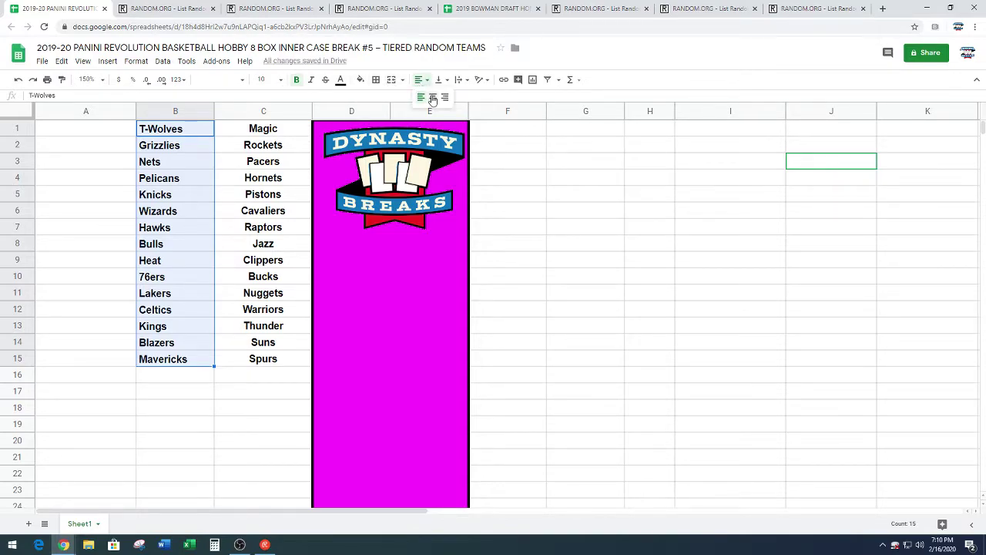
{"action": "left_click", "coordinate": [433, 97]}
Step: Select the 15 SPOTS participant names in A51:A65
{"action": "left_click", "coordinate": [580, 224]}
{"action": "scroll", "coordinate": [590, 315], "scroll_direction": "down", "scroll_amount": 10}
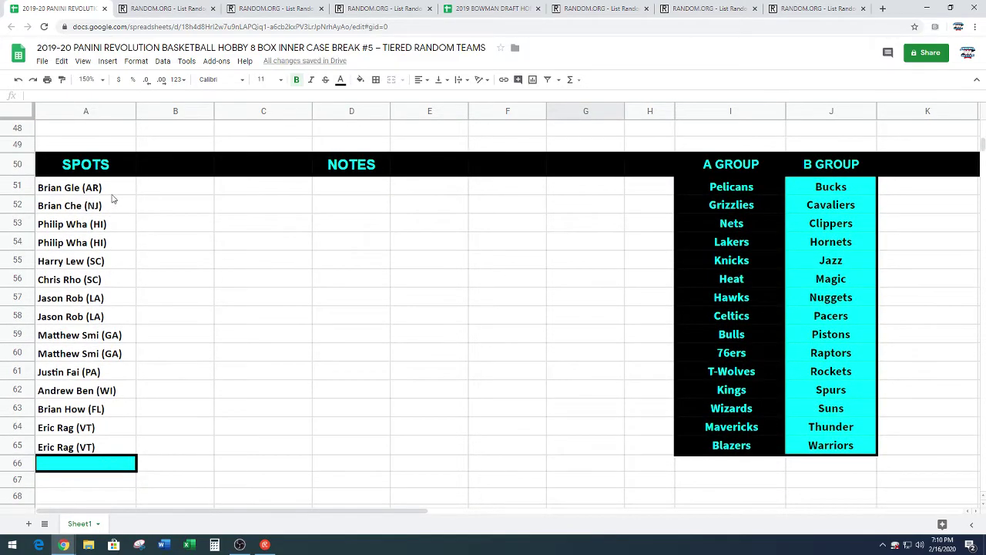
{"action": "left_click_drag", "start_coordinate": [112, 190], "coordinate": [119, 447]}
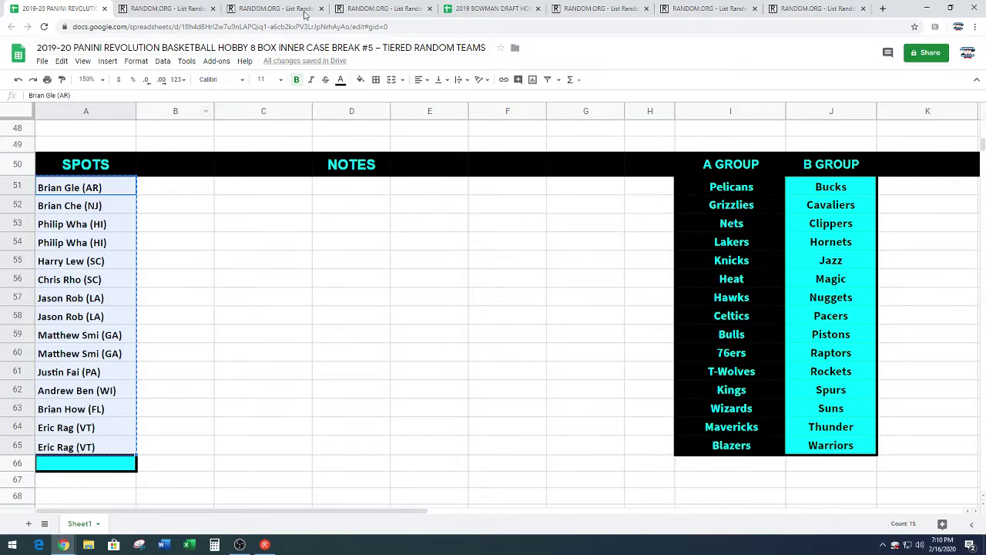
Step: Paste the 15 participant names into the List Randomizer and shuffle them seven times
{"action": "left_click", "coordinate": [381, 9]}
{"action": "scroll", "coordinate": [85, 251], "scroll_direction": "down", "scroll_amount": 3}
{"action": "right_click", "coordinate": [219, 224]}
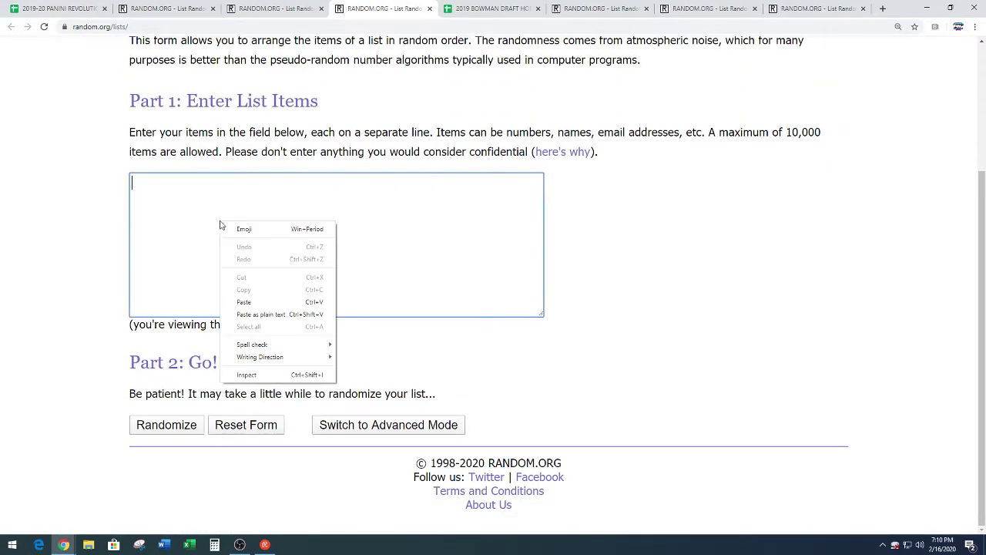
{"action": "left_click", "coordinate": [254, 302]}
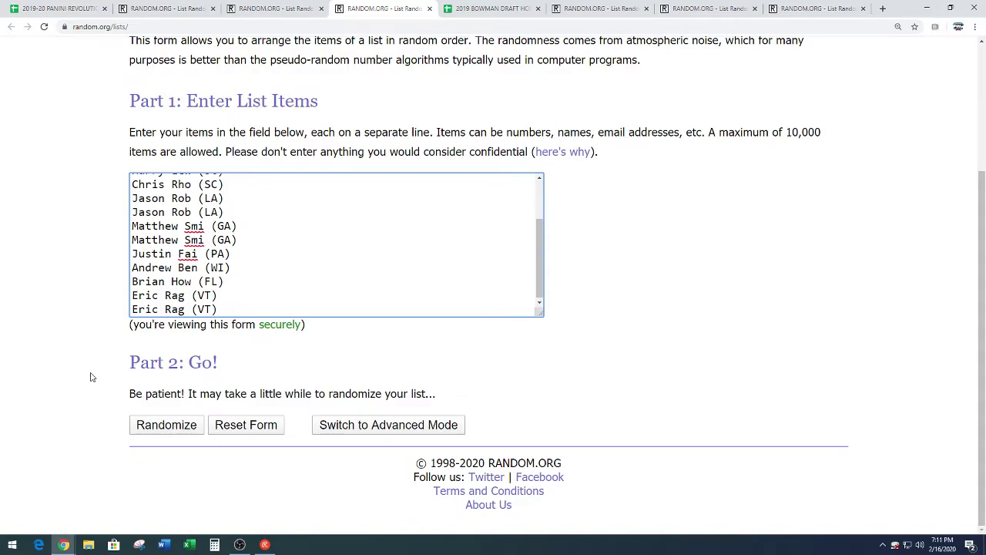
{"action": "left_click", "coordinate": [139, 424]}
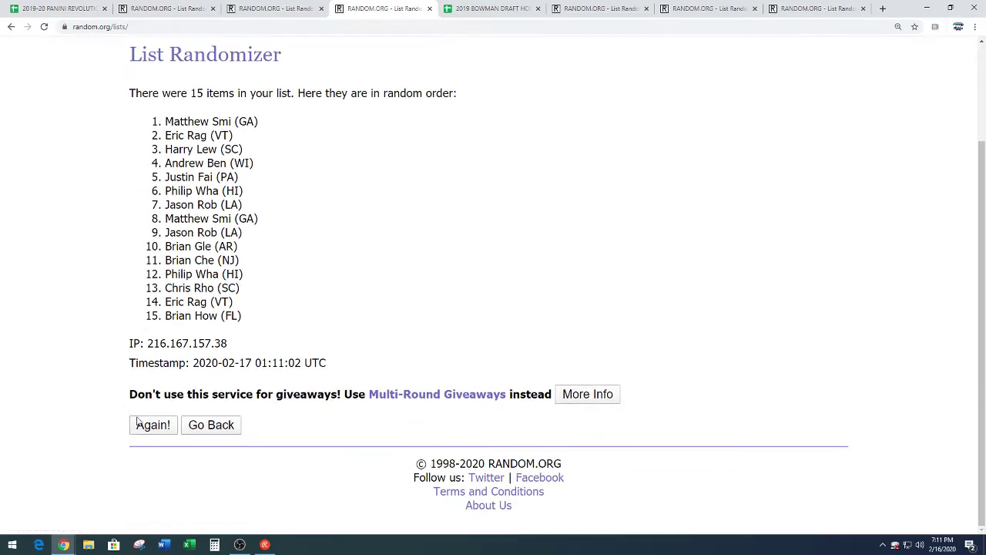
{"action": "left_click", "coordinate": [136, 423]}
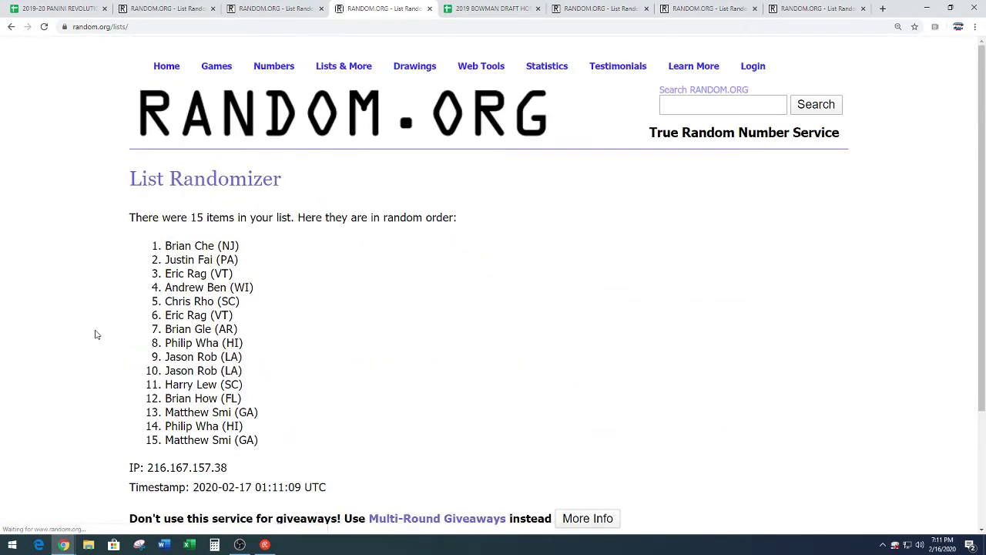
{"action": "left_click", "coordinate": [143, 422]}
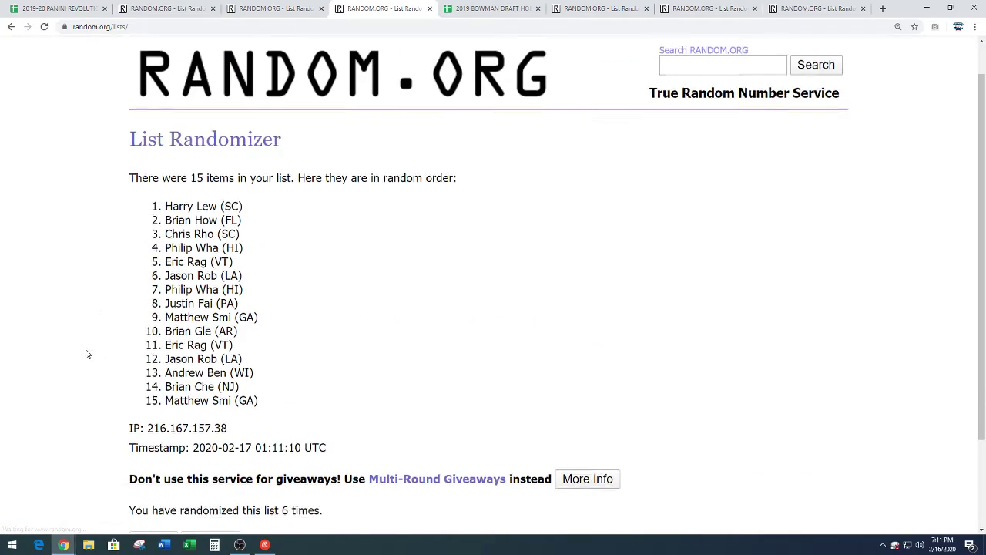
{"action": "left_click", "coordinate": [144, 425]}
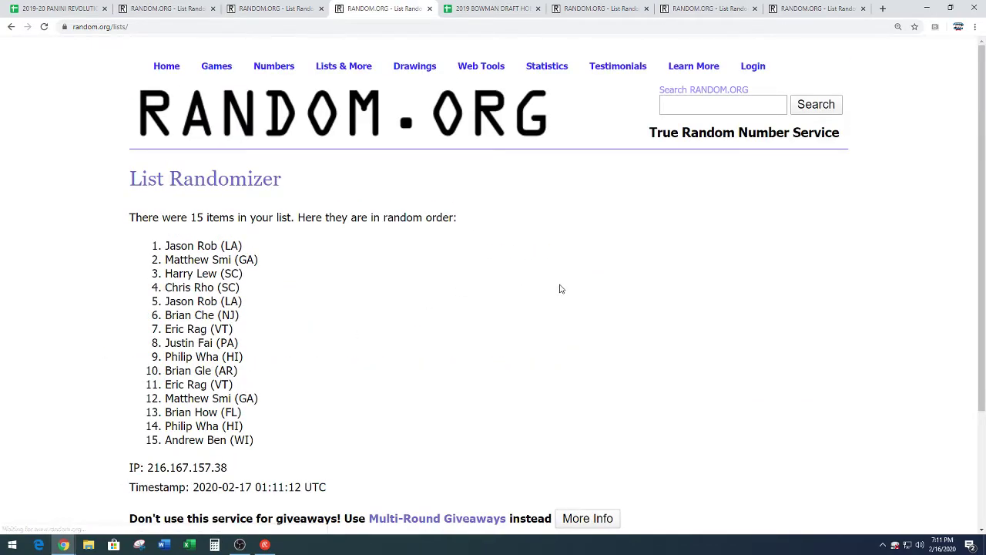
Step: Copy the final shuffled participant order after checking the 7-time count
{"action": "scroll", "coordinate": [555, 281], "scroll_direction": "down", "scroll_amount": 2}
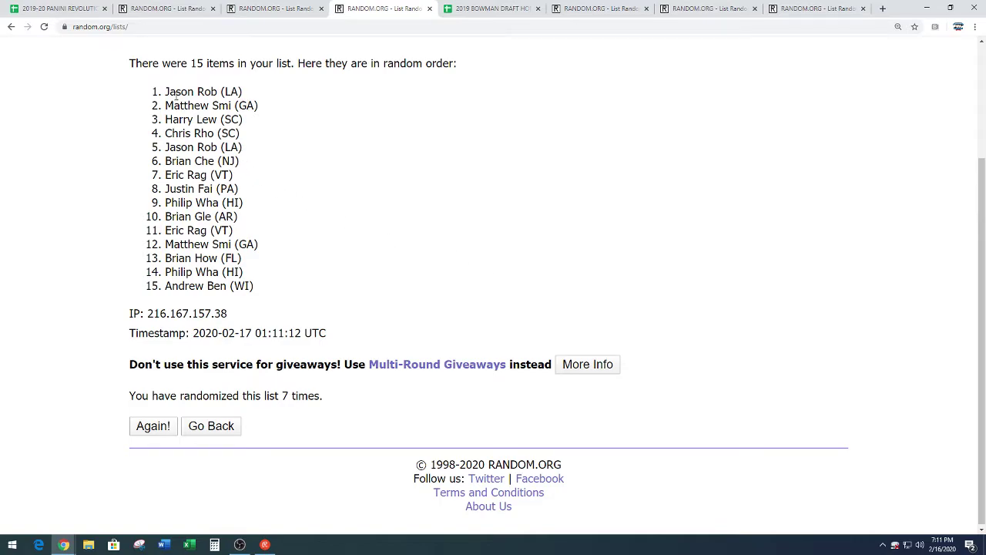
{"action": "left_click_drag", "start_coordinate": [166, 91], "coordinate": [269, 287]}
{"action": "right_click", "coordinate": [212, 233]}
{"action": "left_click", "coordinate": [221, 244]}
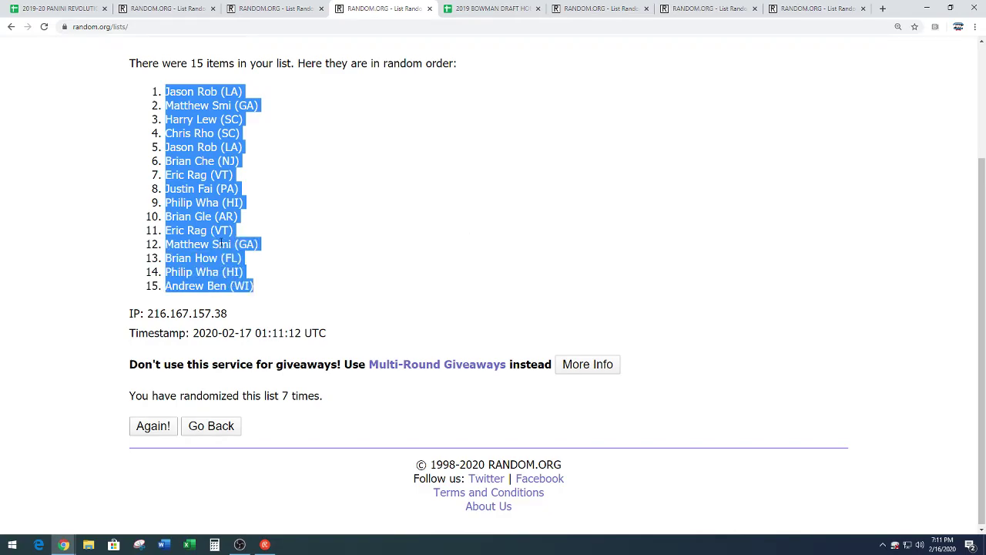
{"action": "left_click", "coordinate": [276, 272]}
{"action": "left_click_drag", "start_coordinate": [283, 397], "coordinate": [351, 403]}
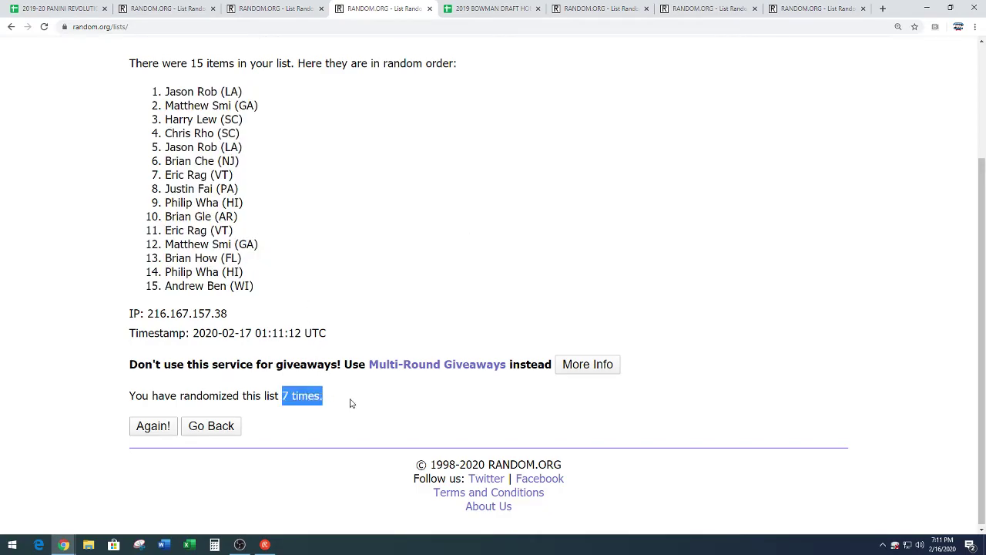
{"action": "left_click", "coordinate": [337, 308]}
{"action": "scroll", "coordinate": [356, 252], "scroll_direction": "up", "scroll_amount": 2}
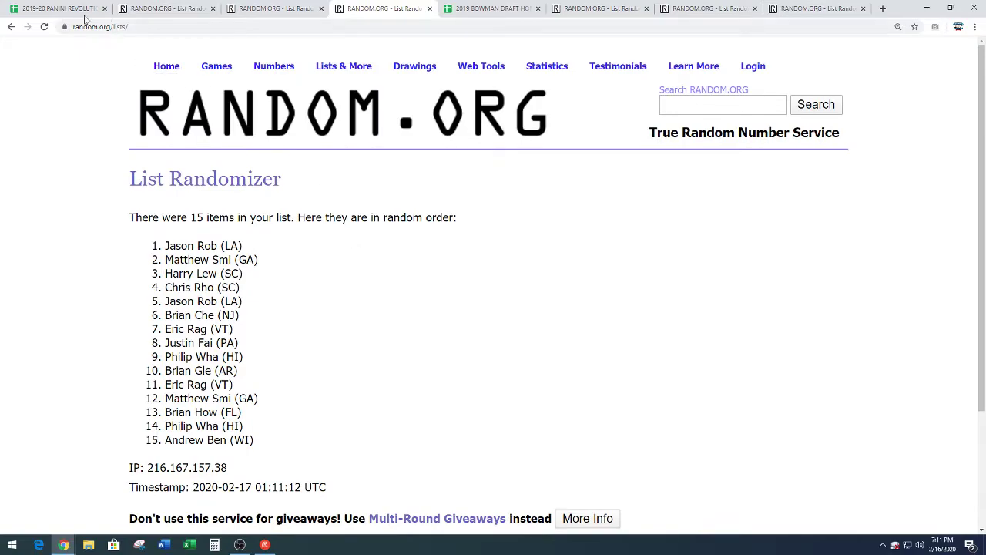
{"action": "left_click", "coordinate": [69, 9]}
{"action": "scroll", "coordinate": [200, 295], "scroll_direction": "up", "scroll_amount": 10}
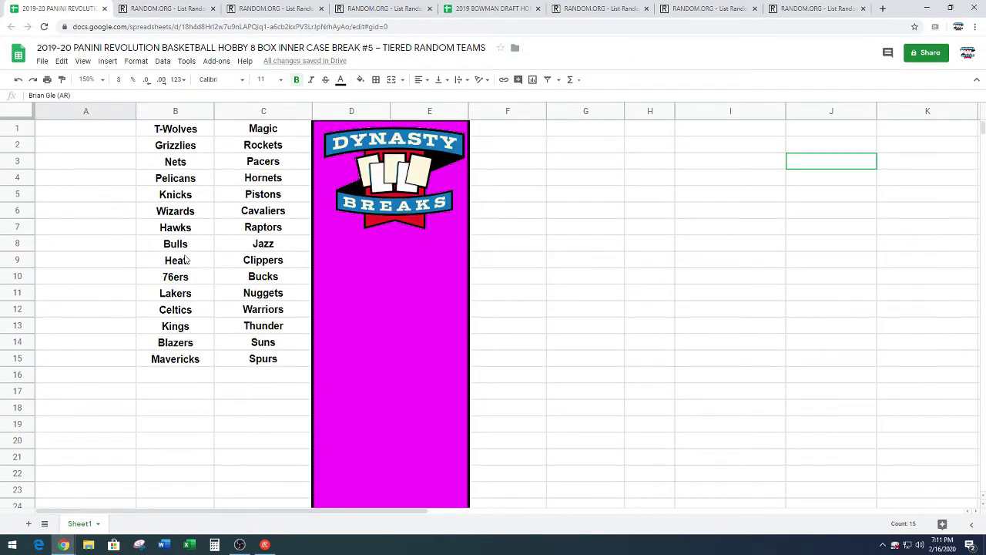
Step: Paste the shuffled participant names into A1:A15, centred horizontally
{"action": "left_click", "coordinate": [100, 129]}
{"action": "key", "text": "ctrl+v"}
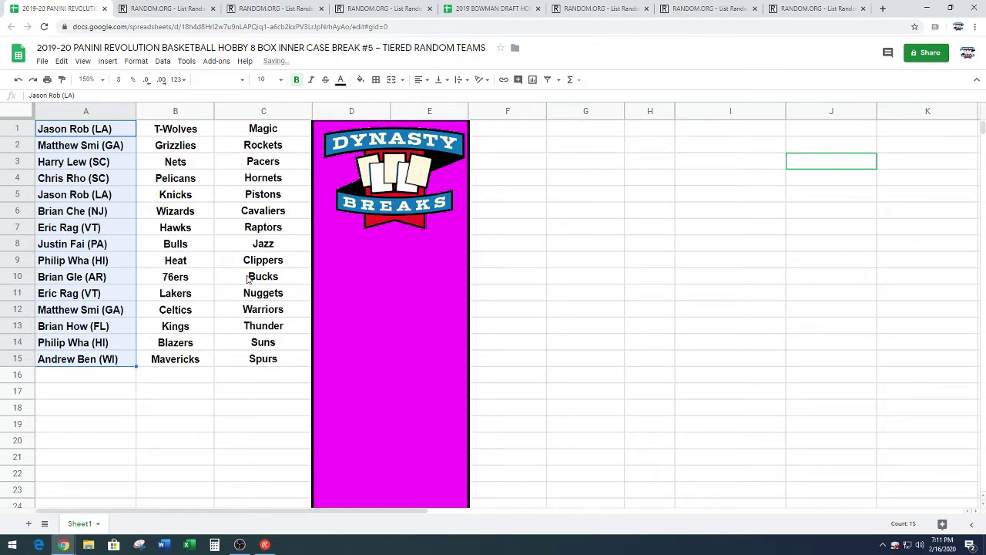
{"action": "left_click", "coordinate": [419, 83]}
{"action": "left_click", "coordinate": [432, 96]}
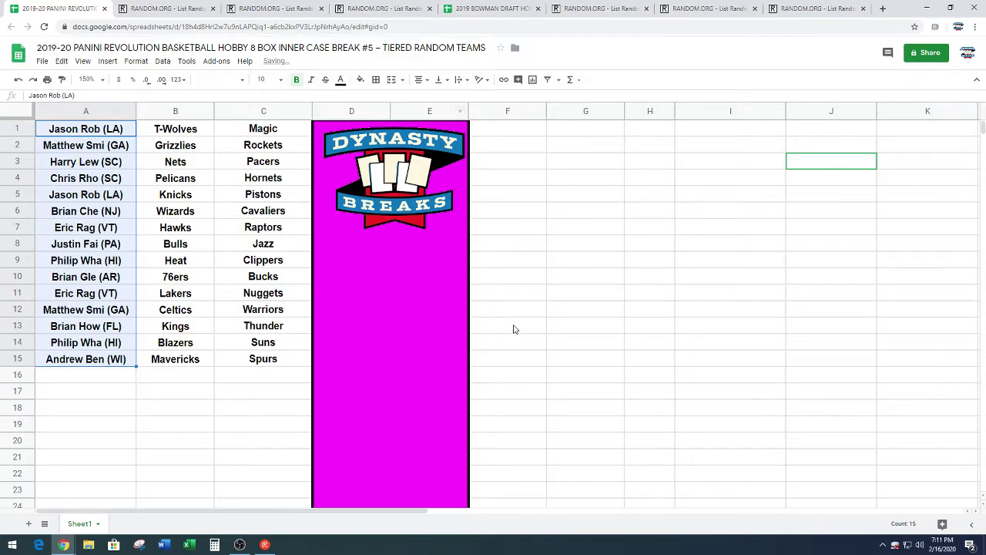
Step: Zoom the sheet view to 200%
{"action": "left_click", "coordinate": [444, 379]}
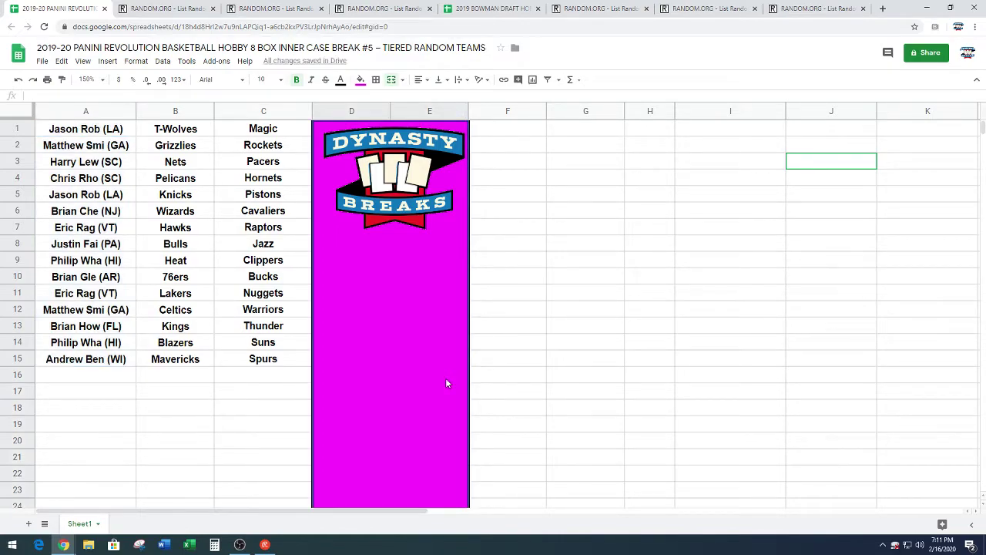
{"action": "left_click", "coordinate": [105, 82]}
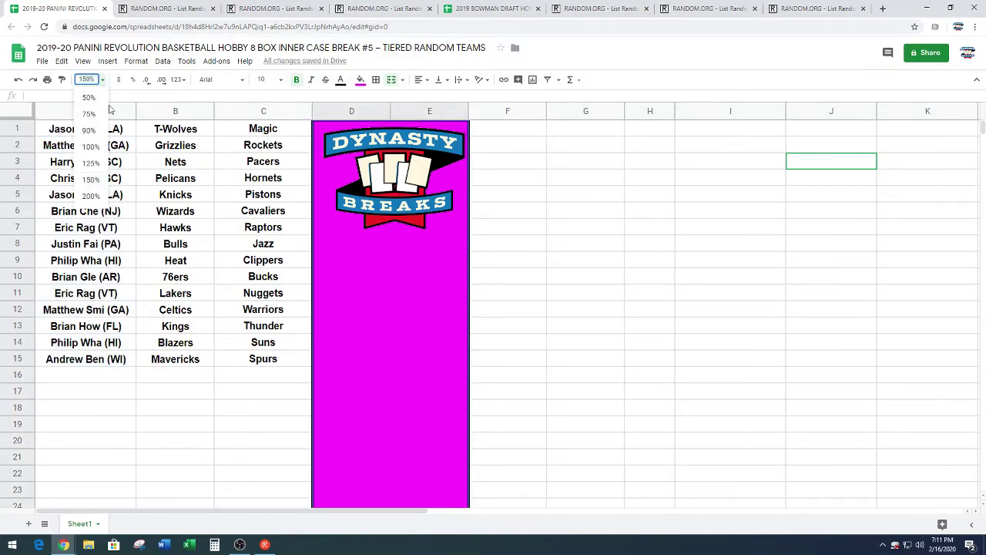
{"action": "left_click", "coordinate": [96, 192]}
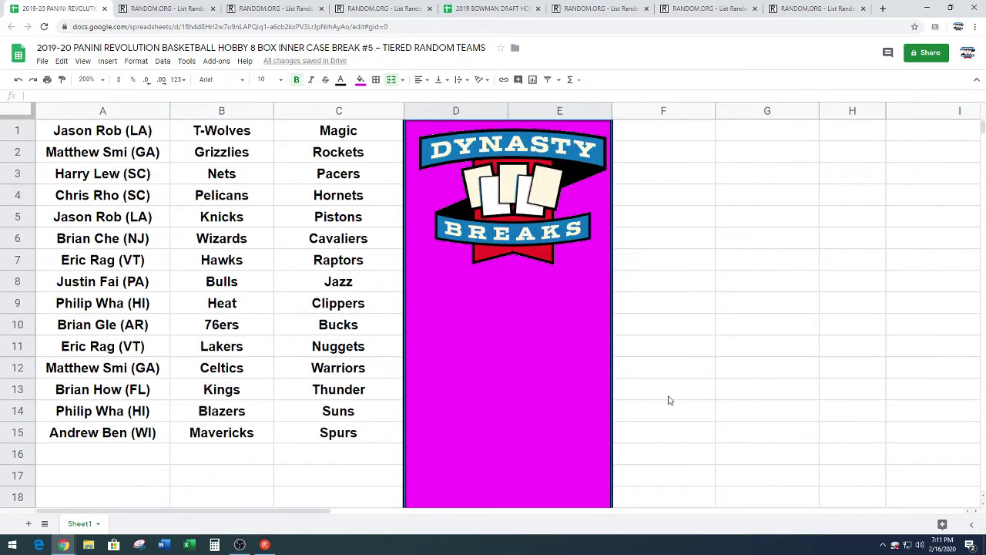